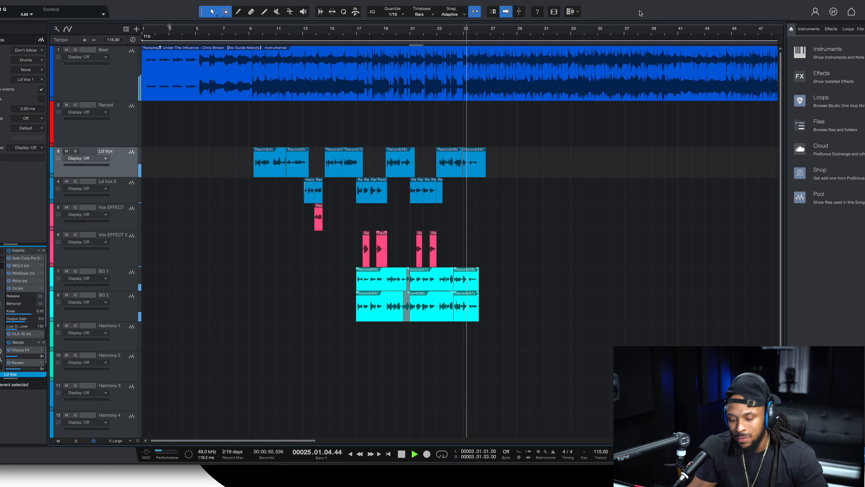
Stop playback and show the mixer, enlarged so more of the channel inserts are visible from the Beat channel on.
key(space)
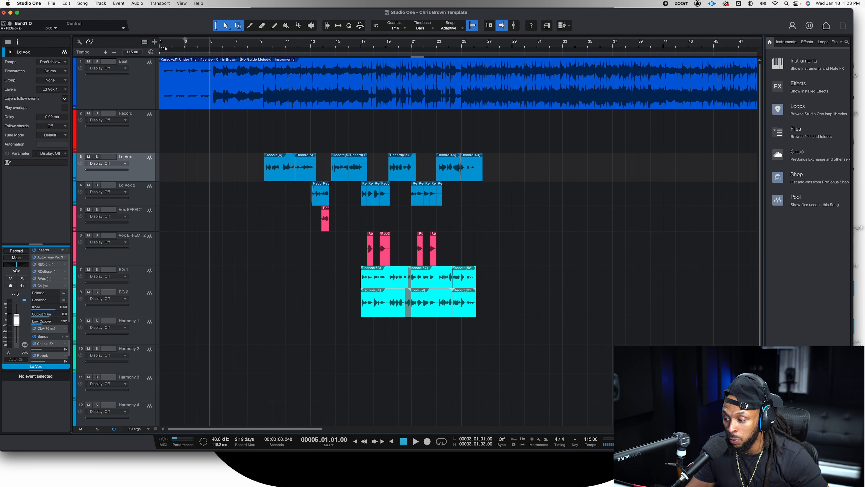
key(F3)
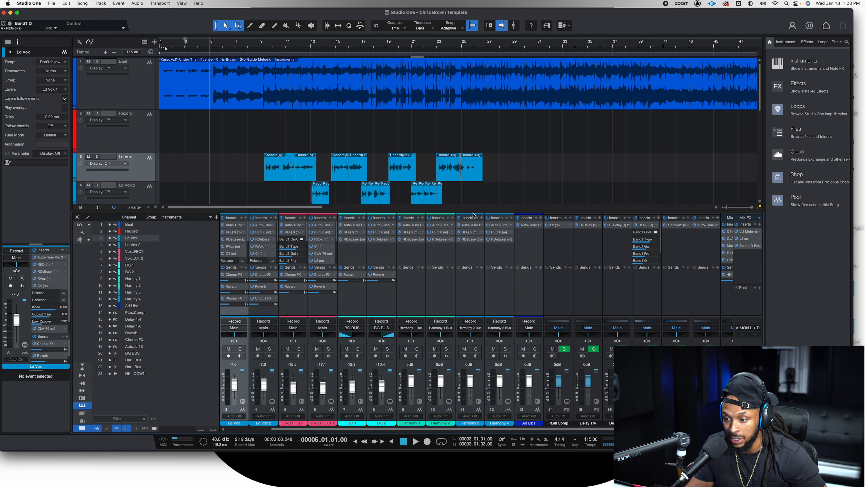
drag(473, 212, 473, 192)
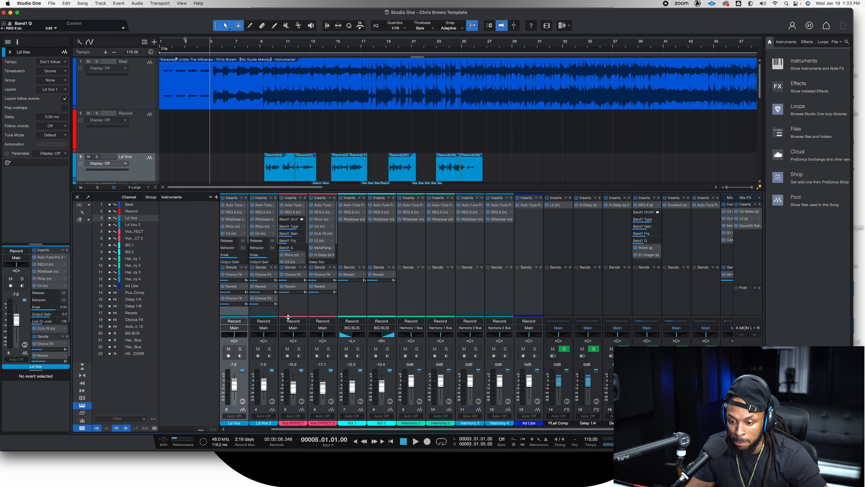
scroll(289, 373, left, 2)
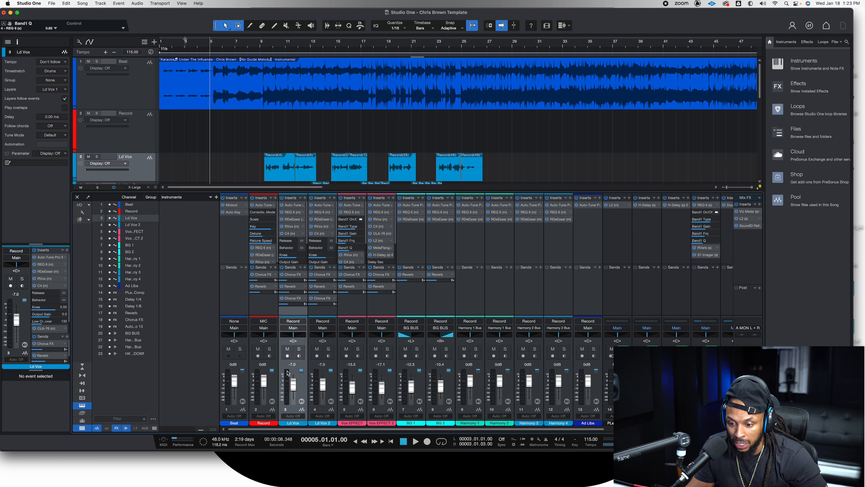
Examine the Mixtool gain and the Auto-Key detection plug-in on the Beat channel, and close the plug-in window.
click(238, 206)
click(237, 206)
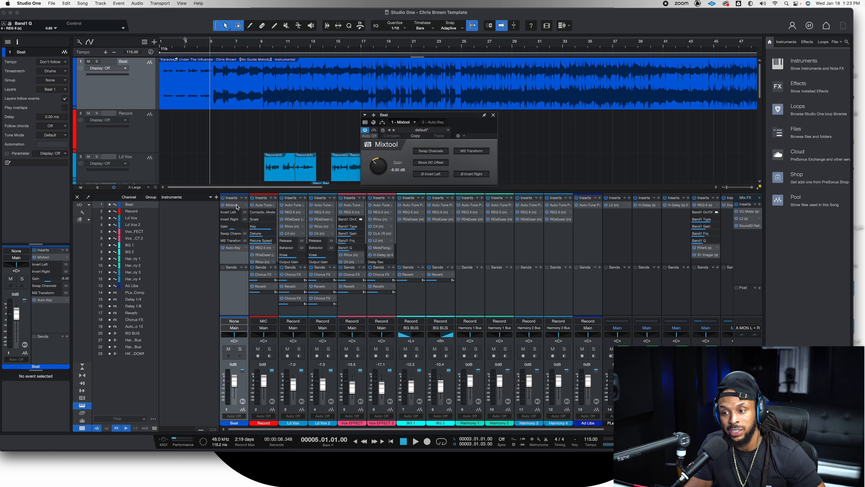
click(238, 206)
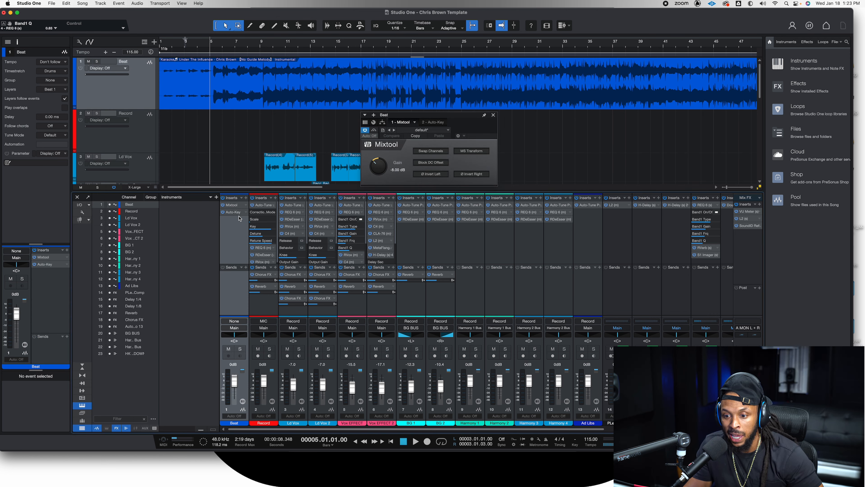
click(231, 212)
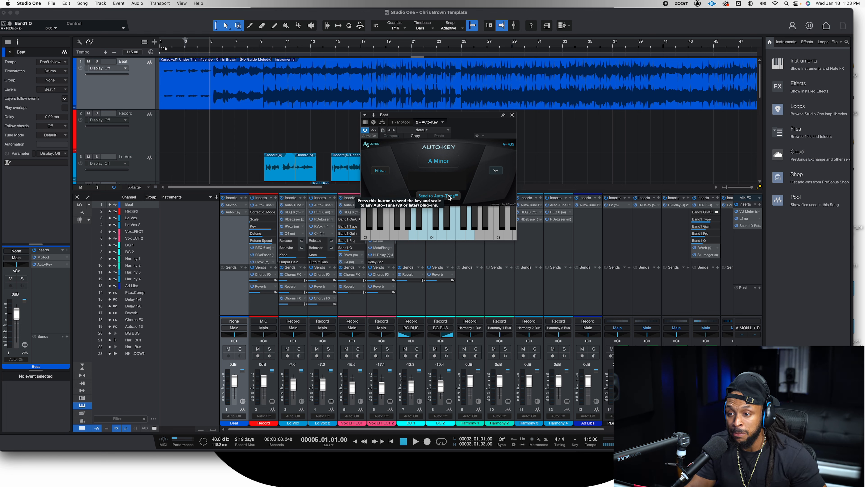
click(512, 114)
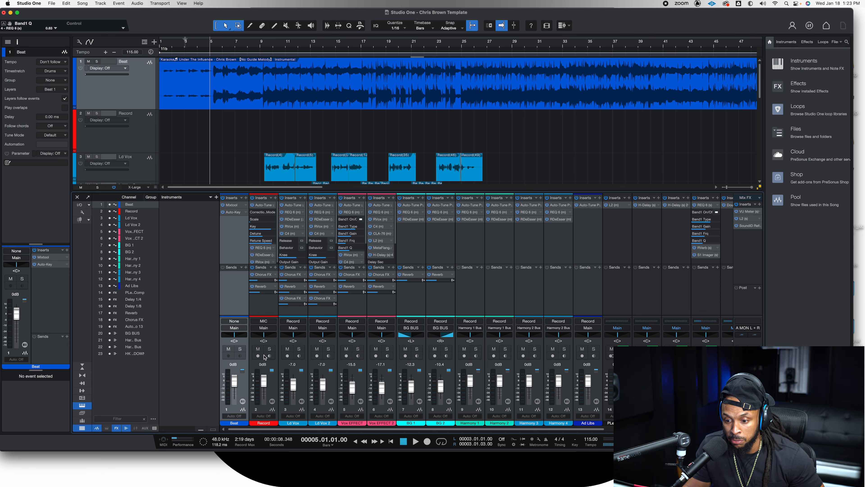
Arm the Record track, record a short test take from bar 5 and move it down to the Ld Vox track.
click(258, 355)
key(KP_Multiply)
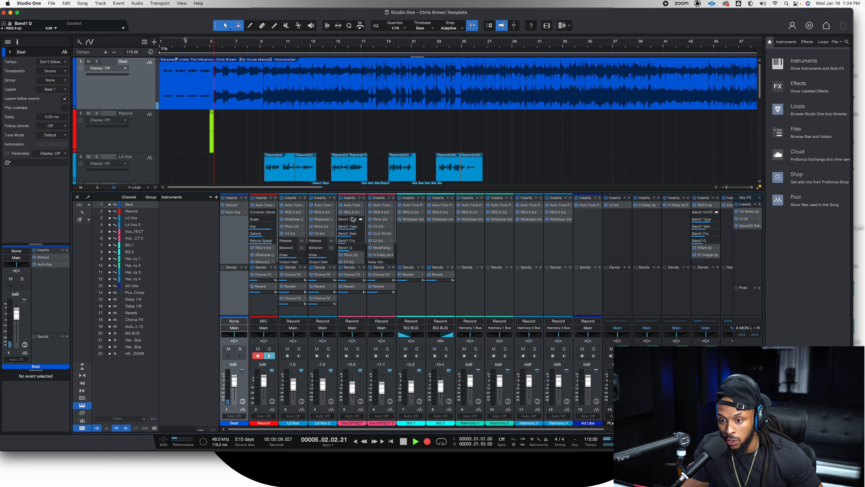
key(space)
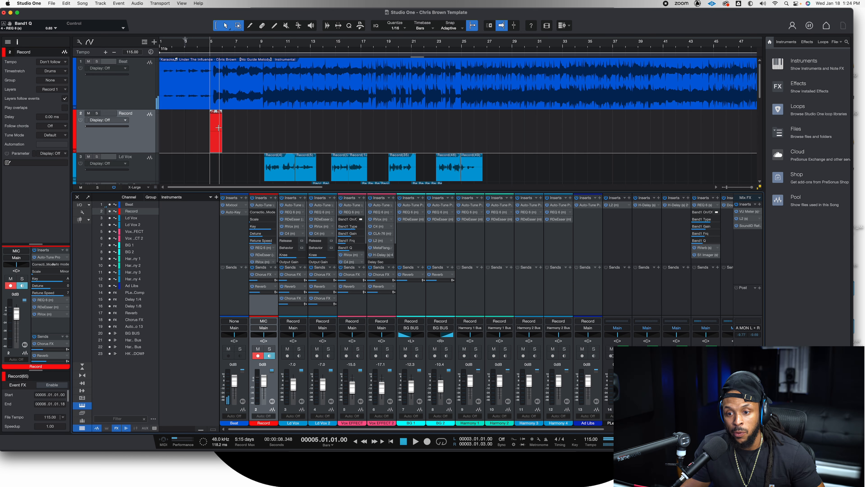
drag(218, 147, 219, 159)
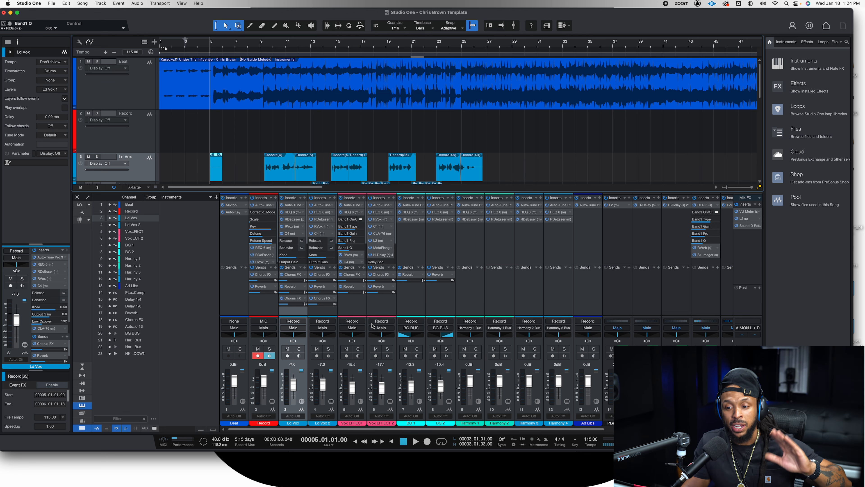
Delete the short test take at bar 5 from the Ld Vox track.
scroll(269, 139, down, 5)
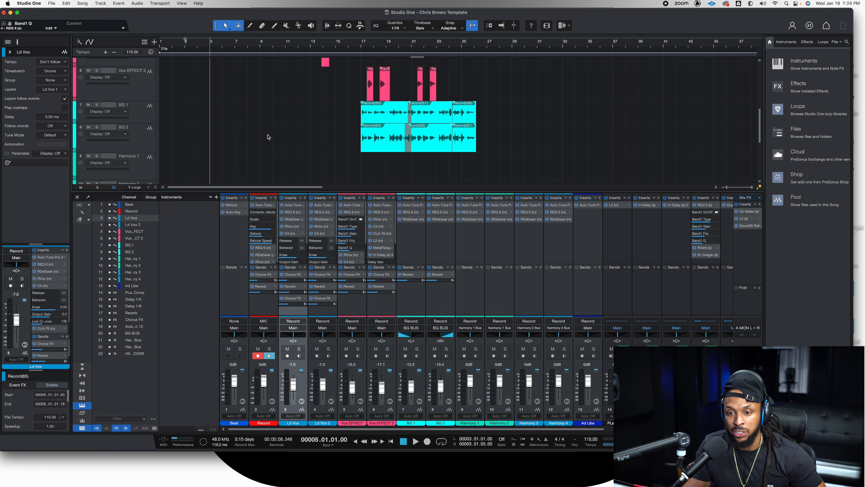
scroll(210, 133, up, 5)
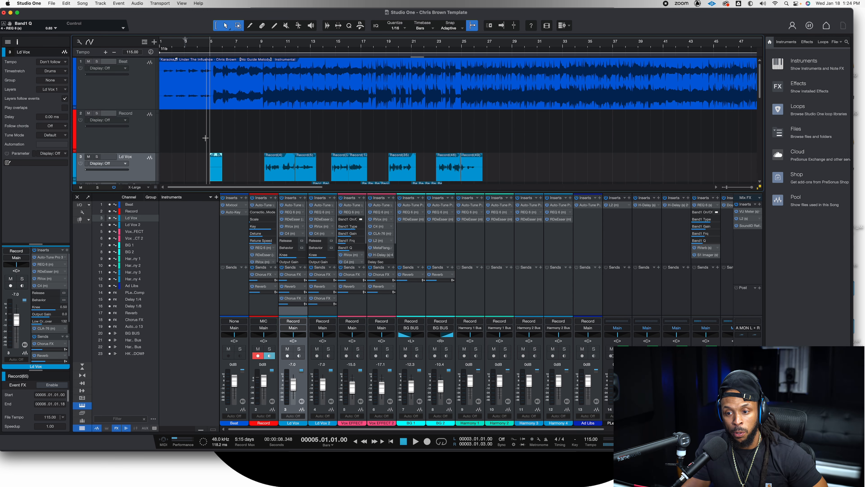
scroll(217, 119, down, 2)
key(Delete)
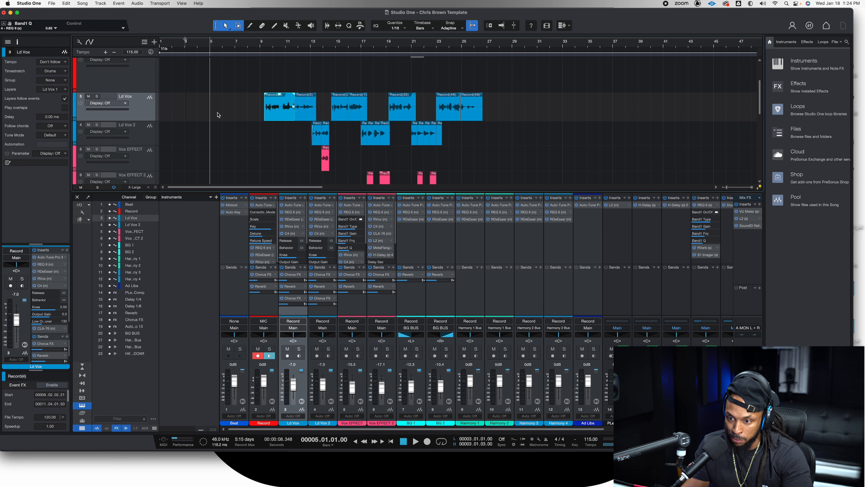
scroll(237, 145, up, 2)
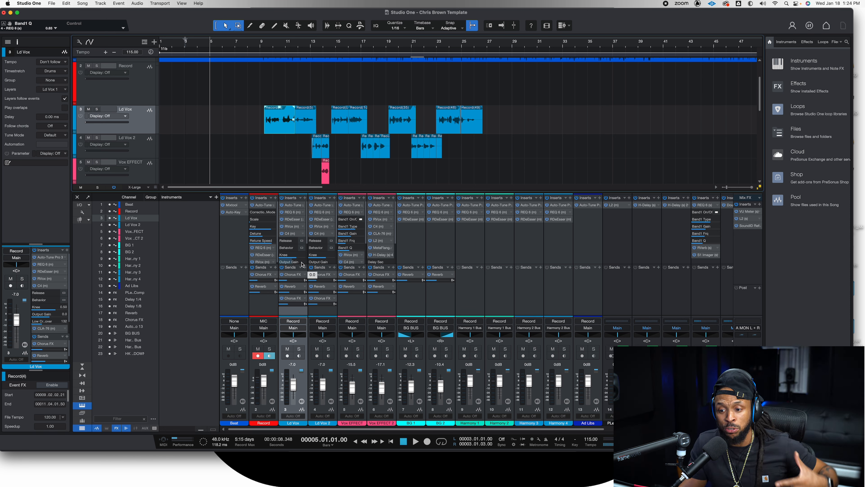
Collapse the expanded C4 parameters in the Ld Vox channel's inserts to show the full list of plug-ins.
click(301, 235)
click(301, 236)
click(302, 234)
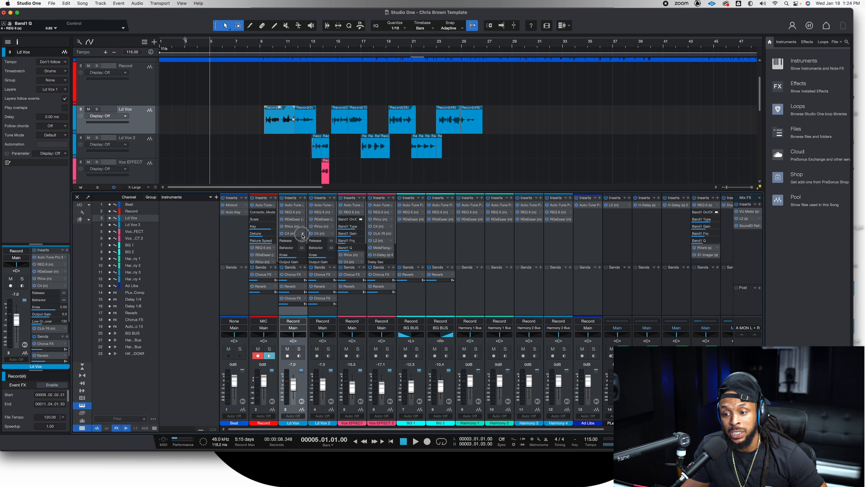
click(303, 234)
click(302, 234)
click(316, 249)
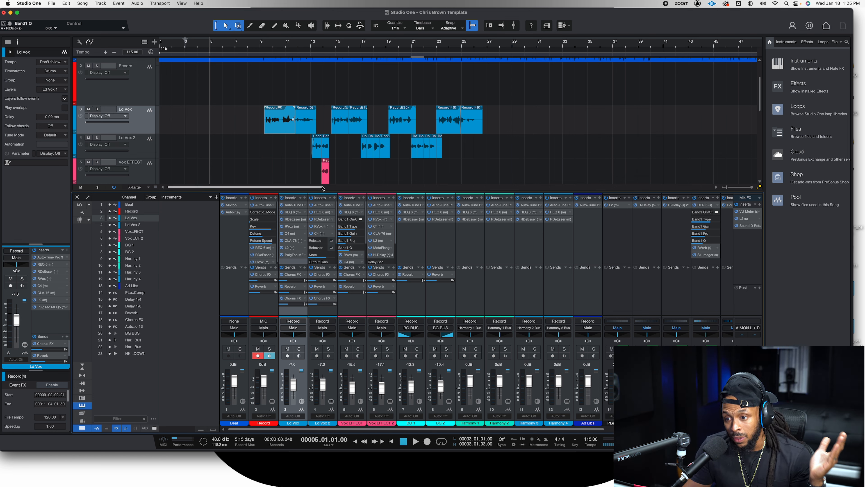
Play the lead vocals and the Vox EFFECT clip from bar 12.3, replay the passage once and stop.
scroll(323, 163, down, 1)
scroll(324, 163, down, 1)
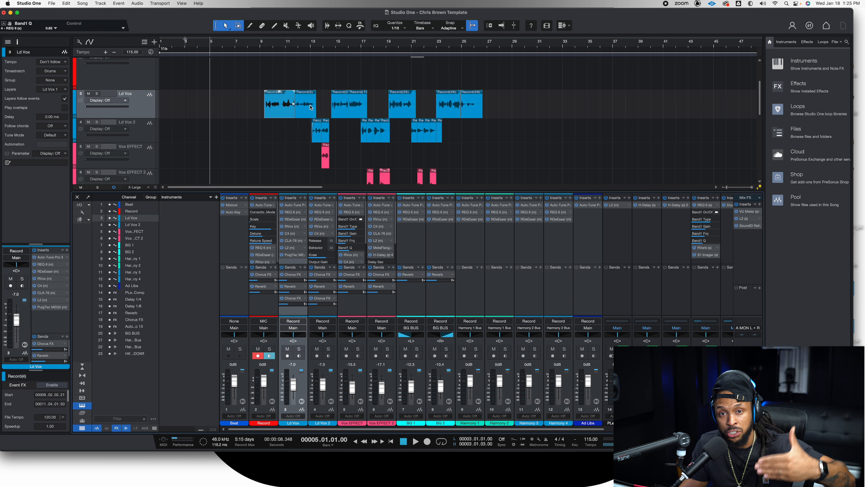
click(305, 48)
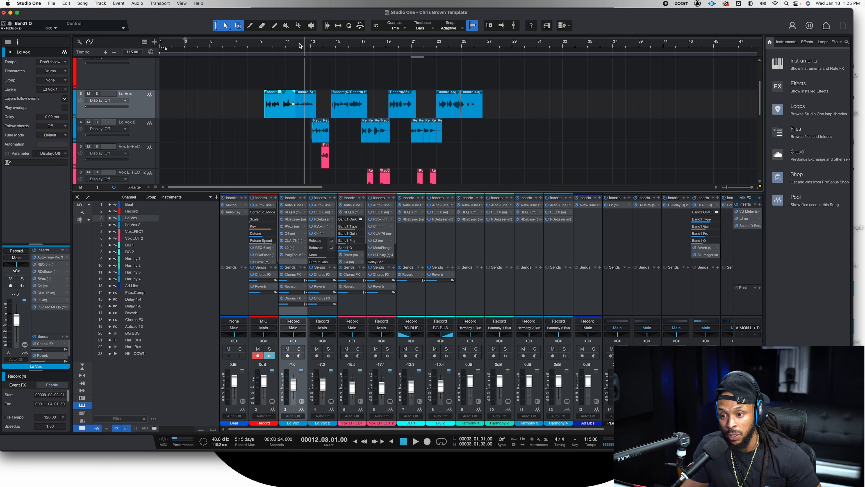
key(f)
key(space)
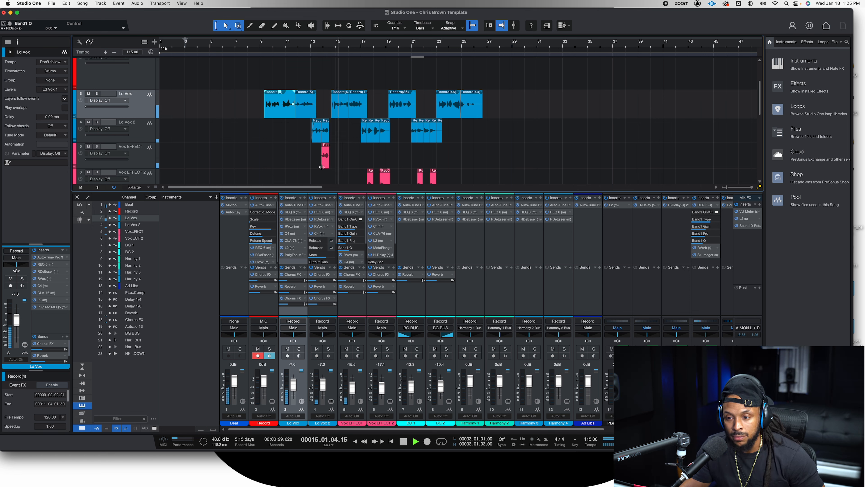
key(space)
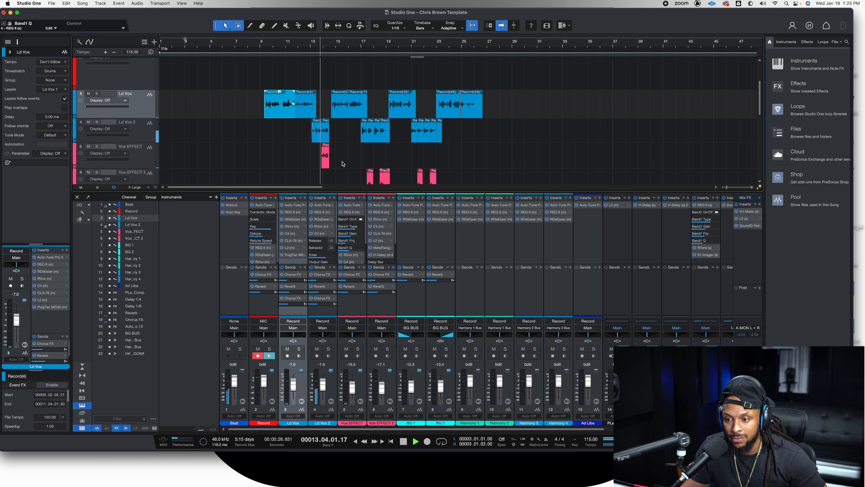
key(space)
Delete the Vox EFFECT clip and replace it with a copy of the second Ld Vox 2 clip, starting near bar 14.
click(326, 162)
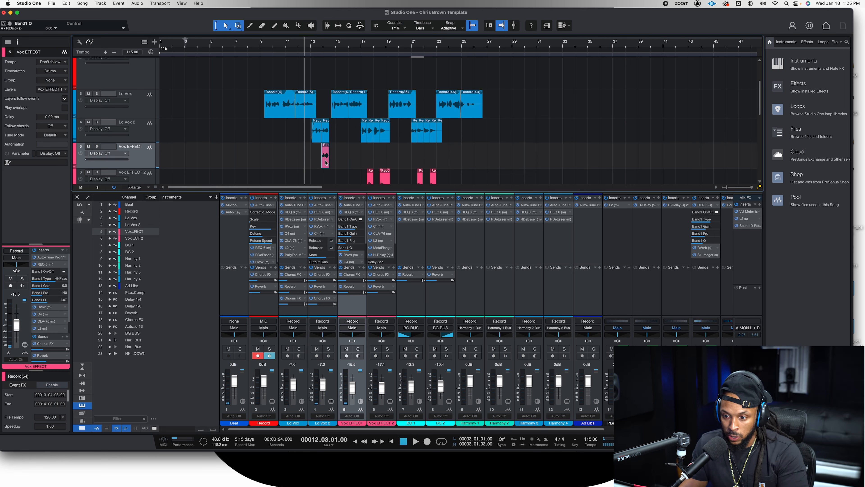
key(Delete)
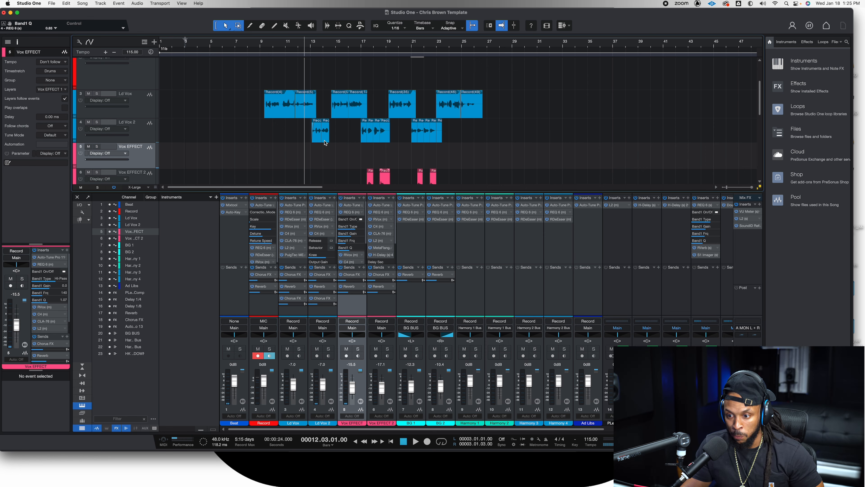
click(326, 140)
key(e)
key(e)
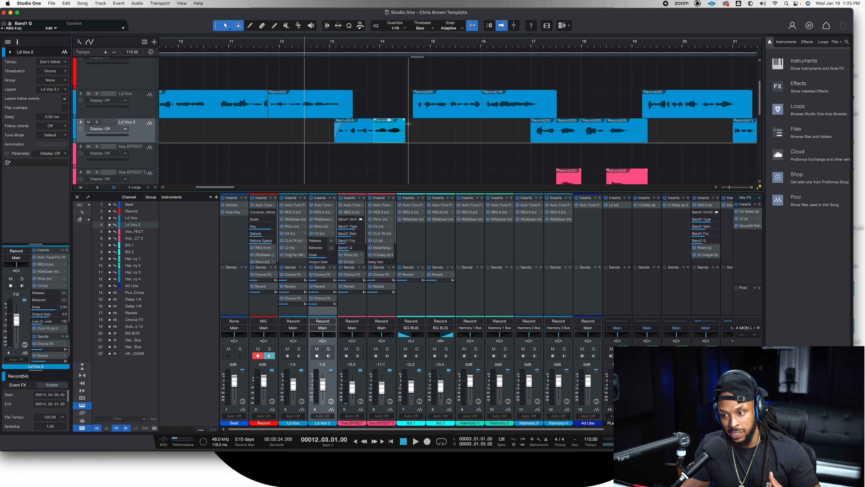
drag(411, 123, 373, 137)
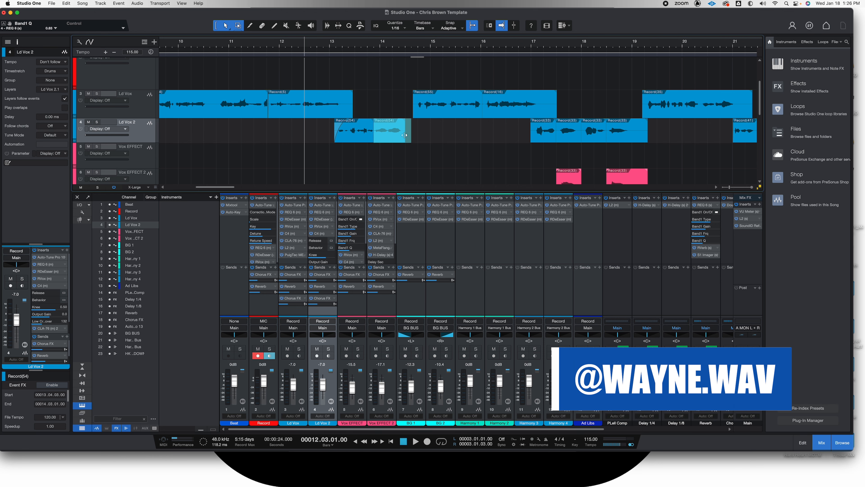
click(416, 137)
click(392, 136)
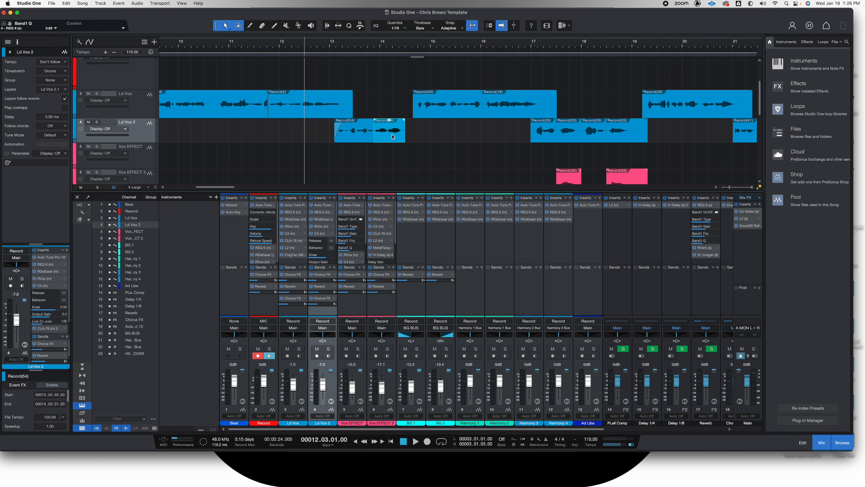
drag(392, 136, 393, 155)
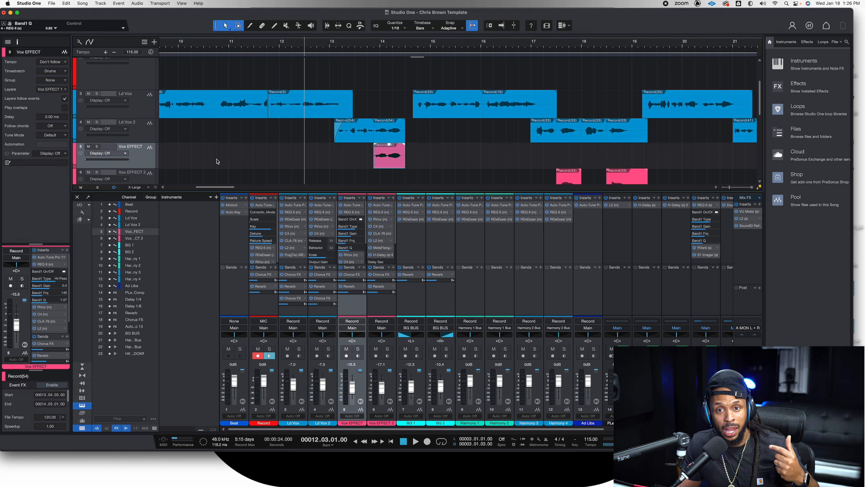
Play the section from bar 12.4 to hear the copied Vox EFFECT clip under the lead vocals, and stop.
scroll(333, 153, down, 1)
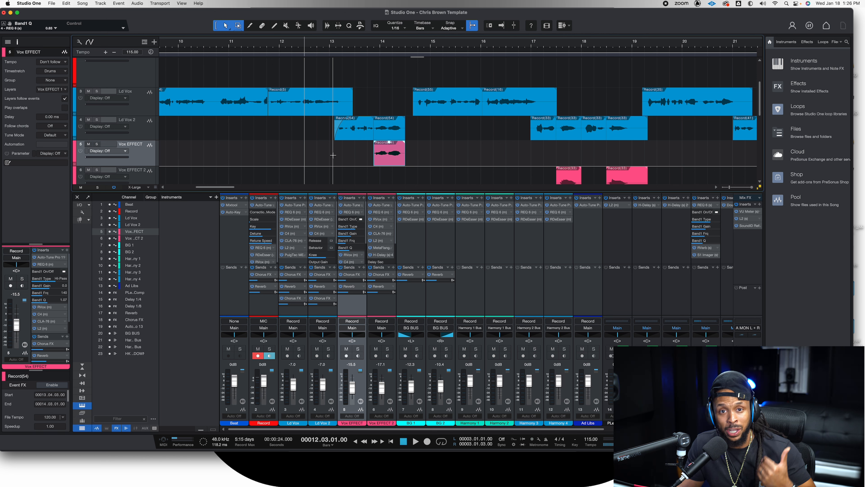
click(324, 47)
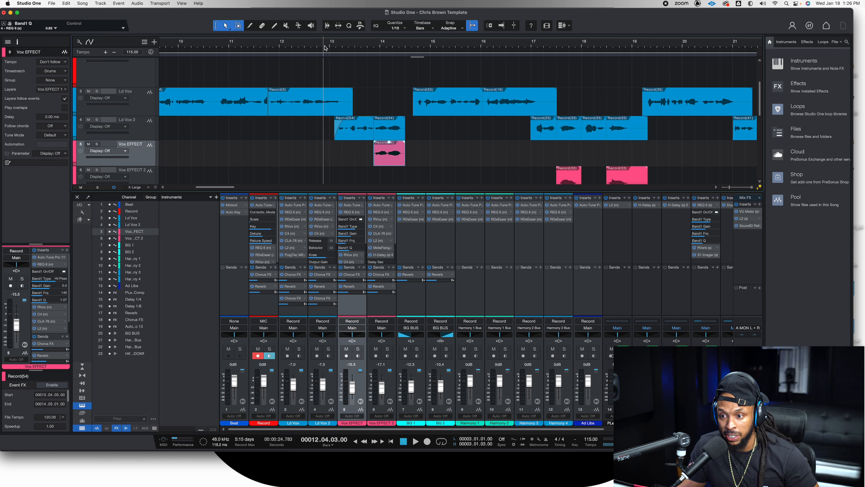
key(space)
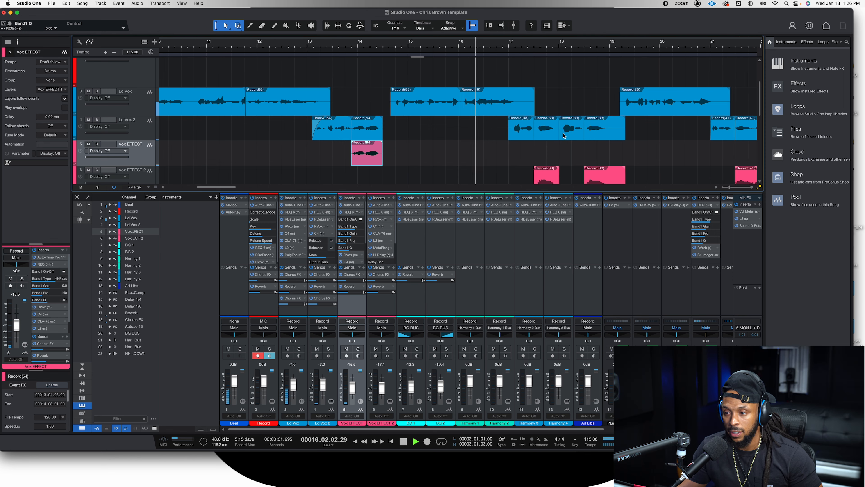
key(space)
Move the playhead just before bar 17 and single out the Ld Vox 2 clips that match the Vox EFFECT 2 clips.
scroll(448, 154, down, 1)
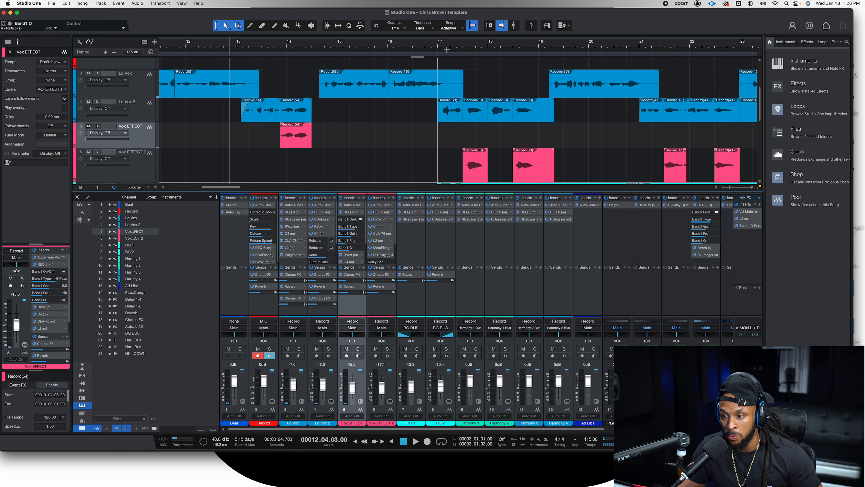
click(436, 43)
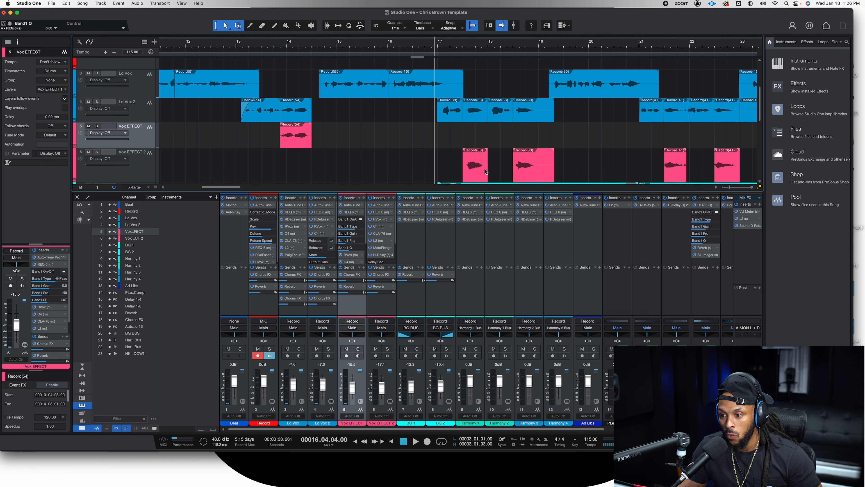
scroll(514, 156, right, 3)
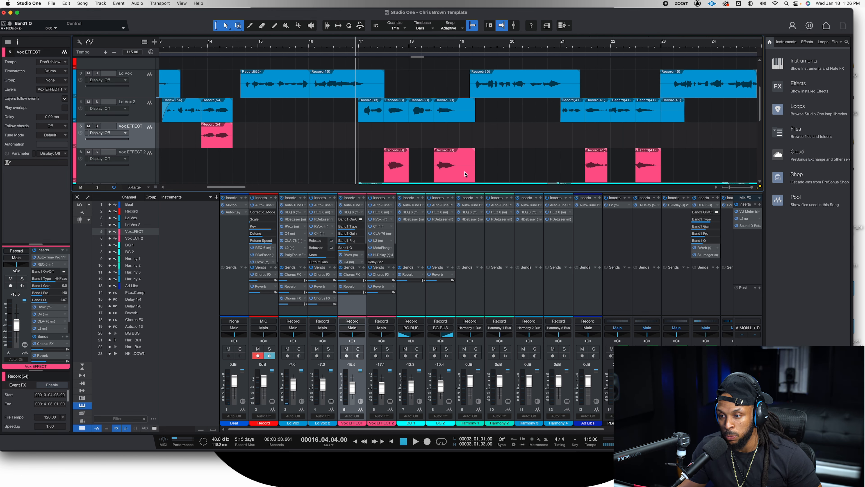
click(403, 116)
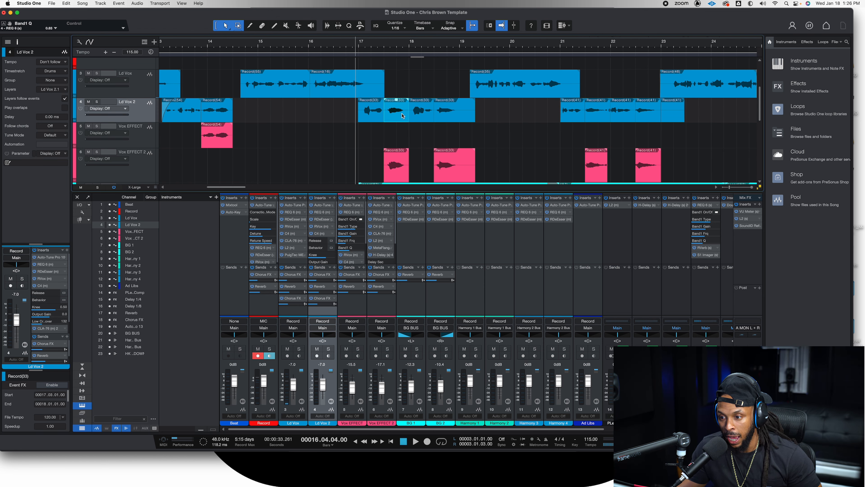
click(459, 116)
click(653, 119)
click(602, 117)
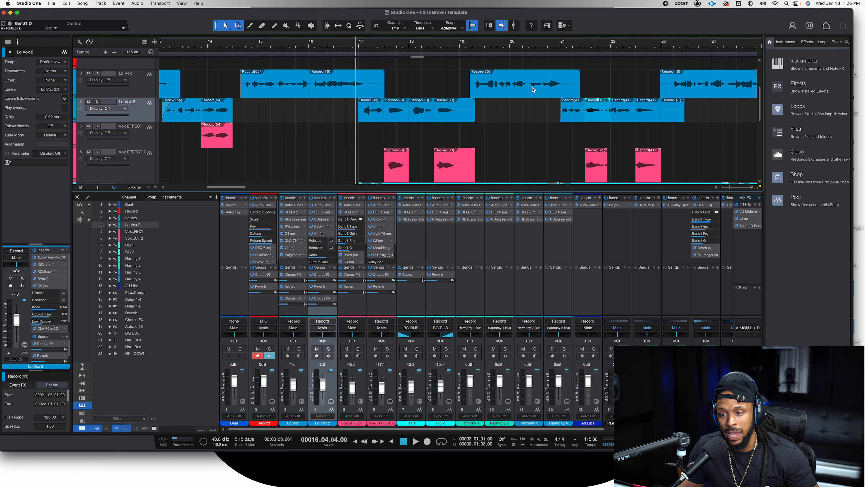
Split off the opening phrase of the Ld Vox clip that starts near bar 14.3, and undo the split.
drag(276, 76, 244, 97)
key(alt+super+x)
click(280, 119)
click(260, 92)
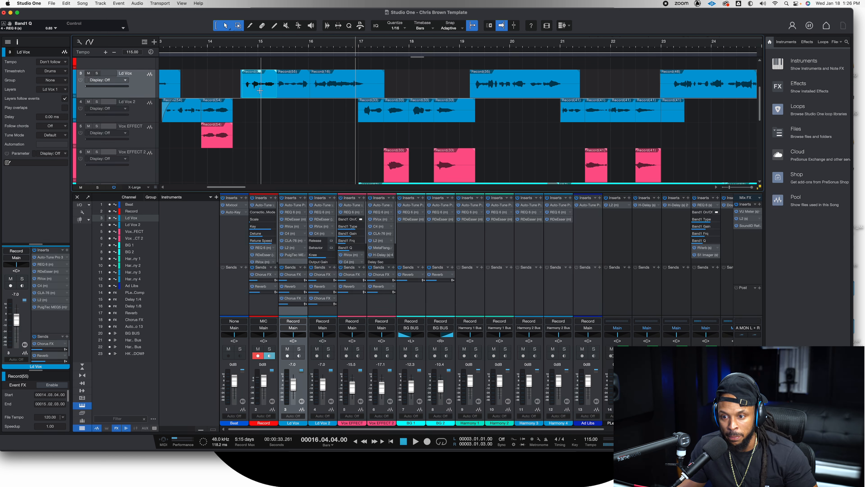
key(super+z)
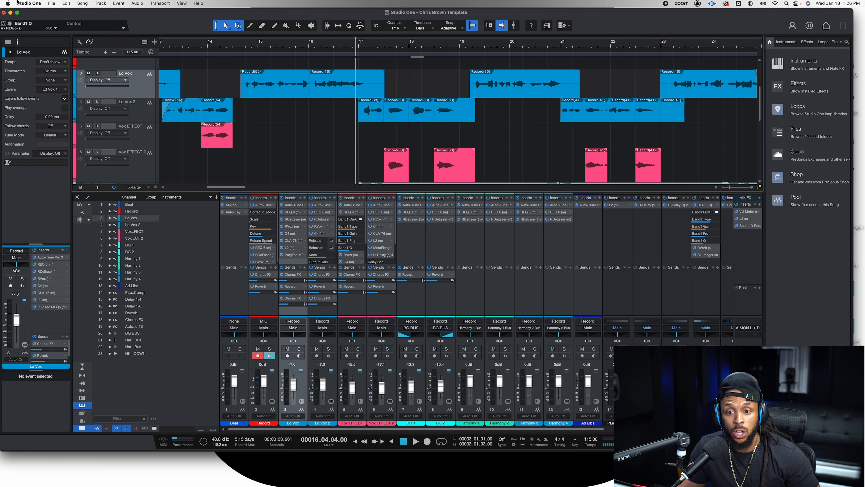
View the keyboard shortcut preferences with the keyboard mapping scheme setting, and close them without changes.
click(29, 3)
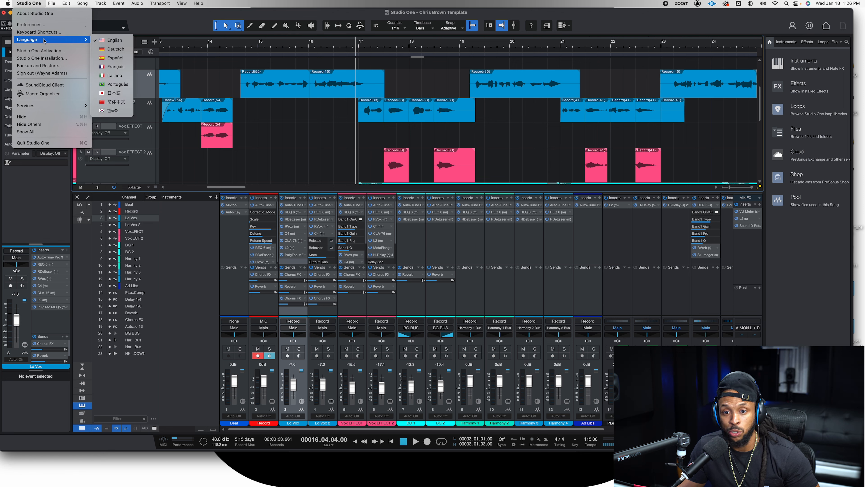
click(38, 32)
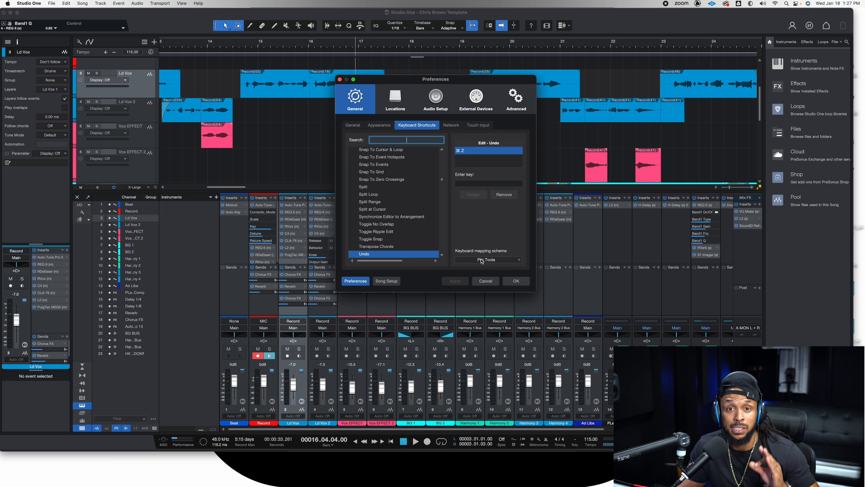
click(486, 280)
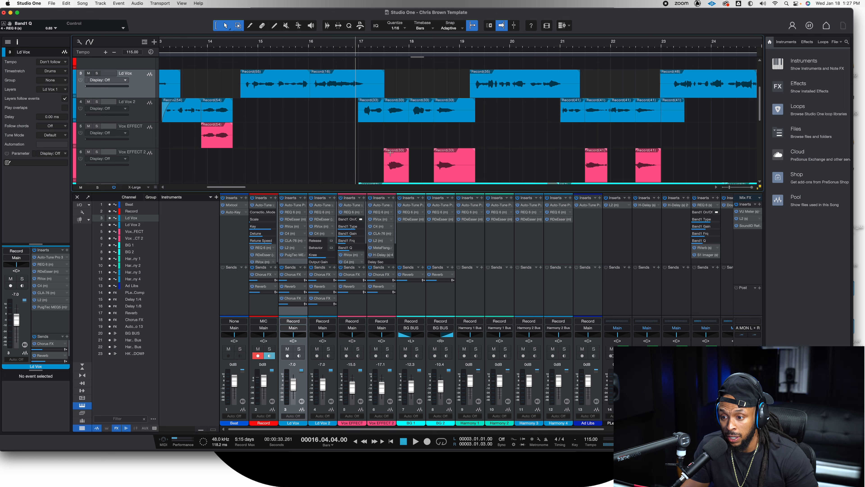
Raise the Vox EFFECT 2 channel volume to about -8.9 dB, playing the passage from bar 16.4 before and after the change.
key(space)
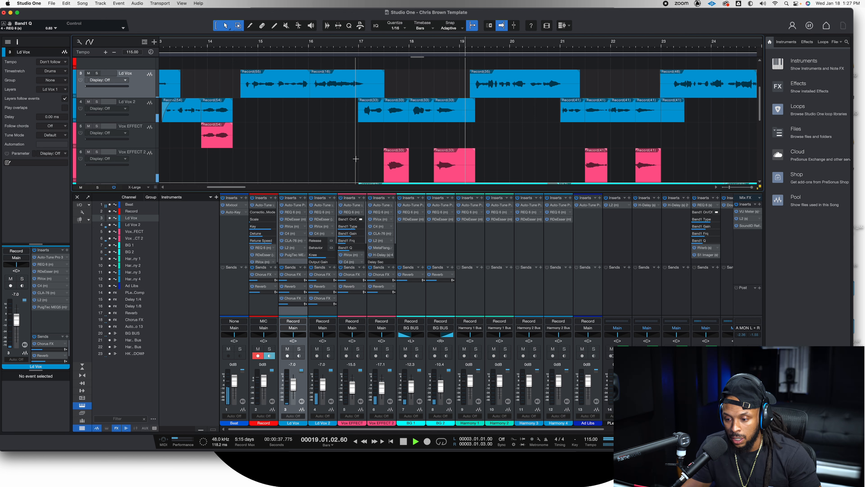
key(space)
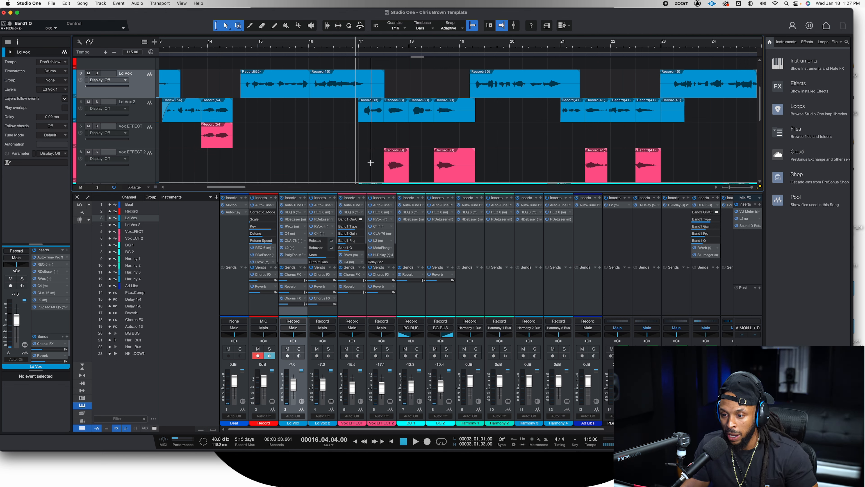
drag(383, 396, 382, 393)
key(space)
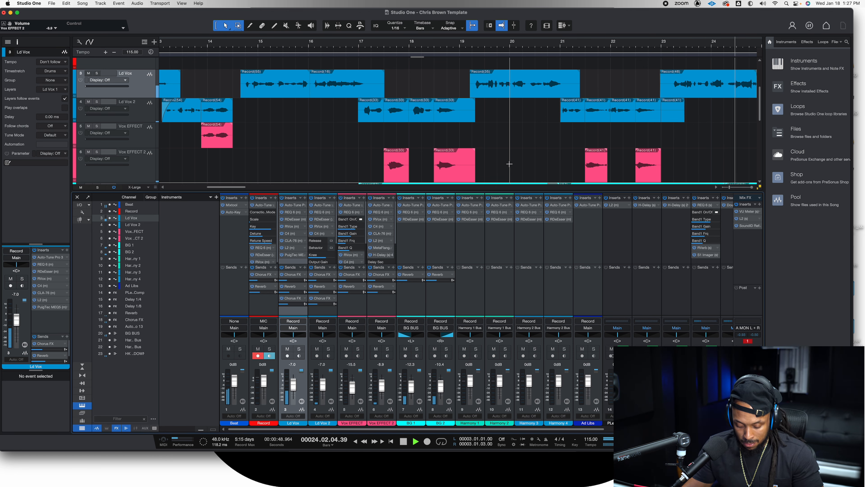
key(space)
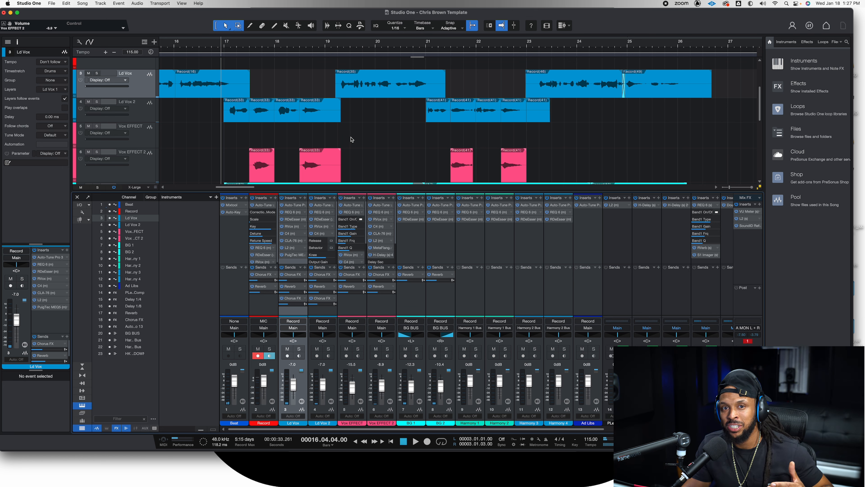
Examine the BG 1 and BG 2 tracks and the bus channels' effects, and play the section from bar 16.4.
scroll(375, 137, down, 4)
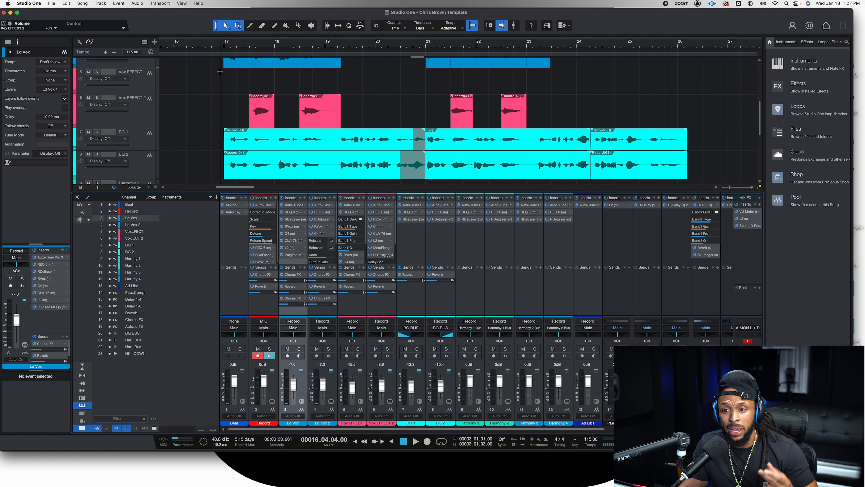
scroll(218, 83, up, 1)
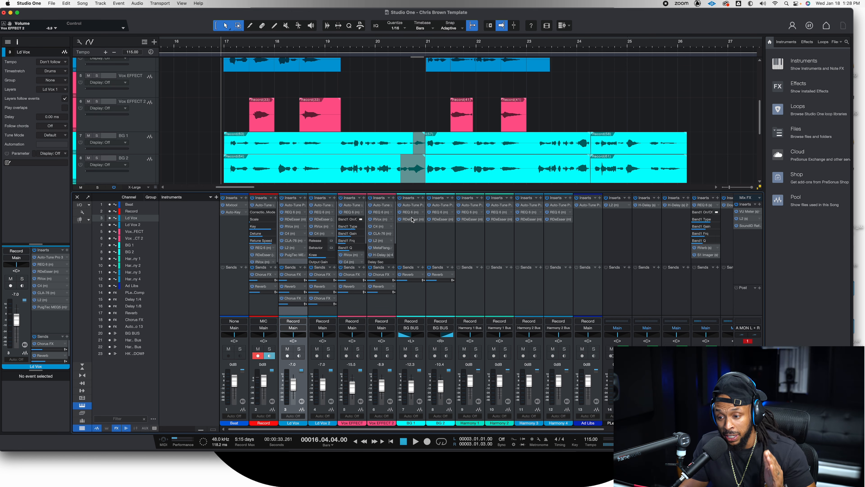
scroll(436, 283, right, 5)
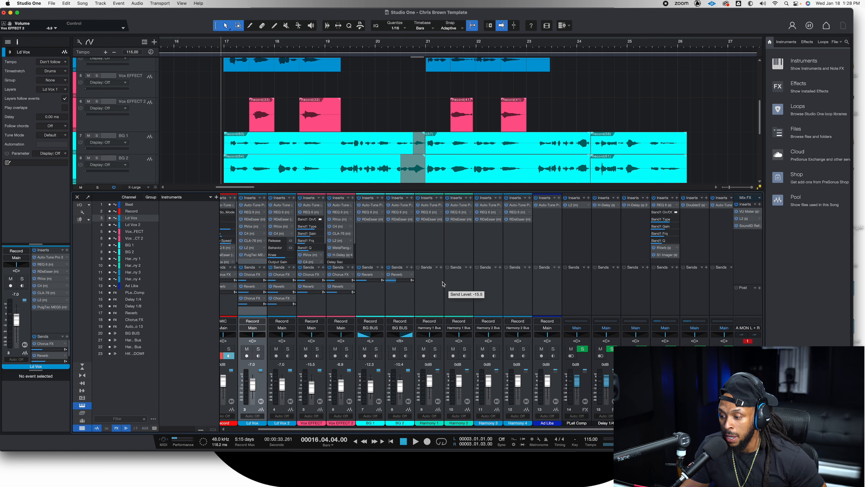
scroll(443, 284, right, 2)
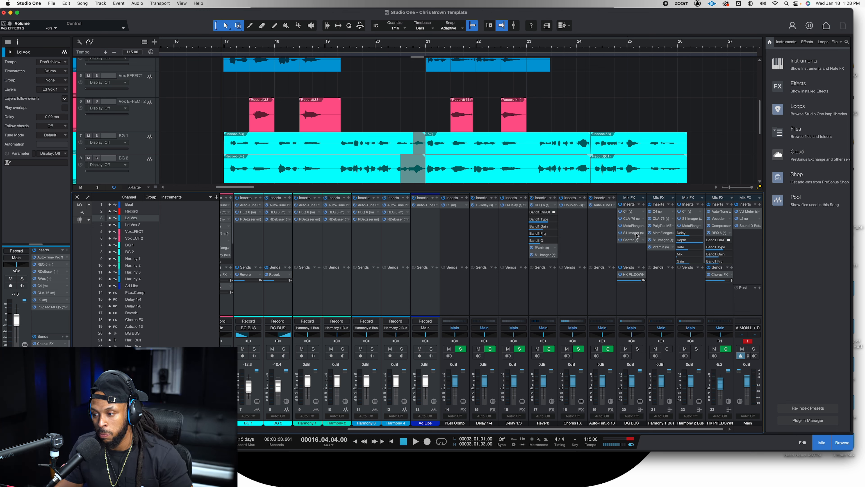
key(space)
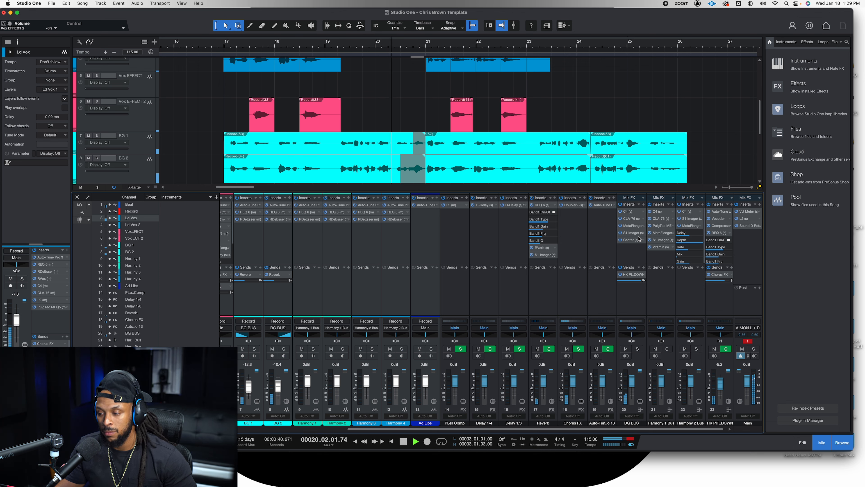
key(space)
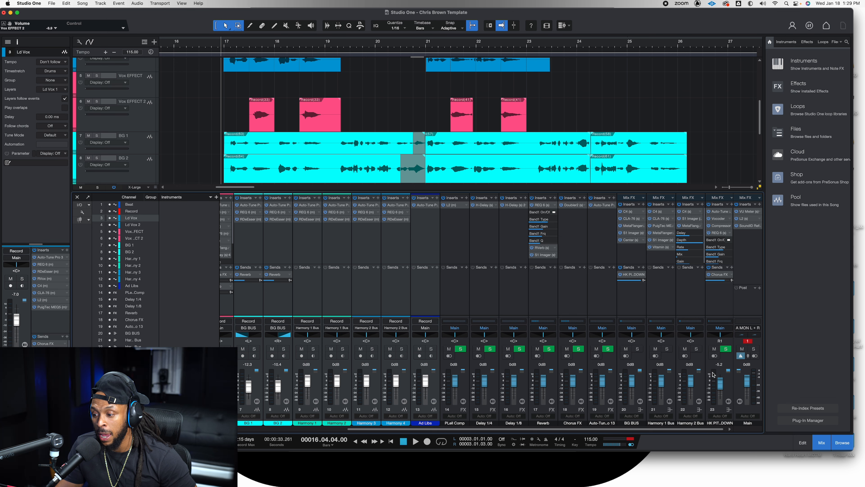
Mute the HK PIT_DOWN bus, play from bar 16.4, unmute it during playback to compare, and stop.
click(720, 426)
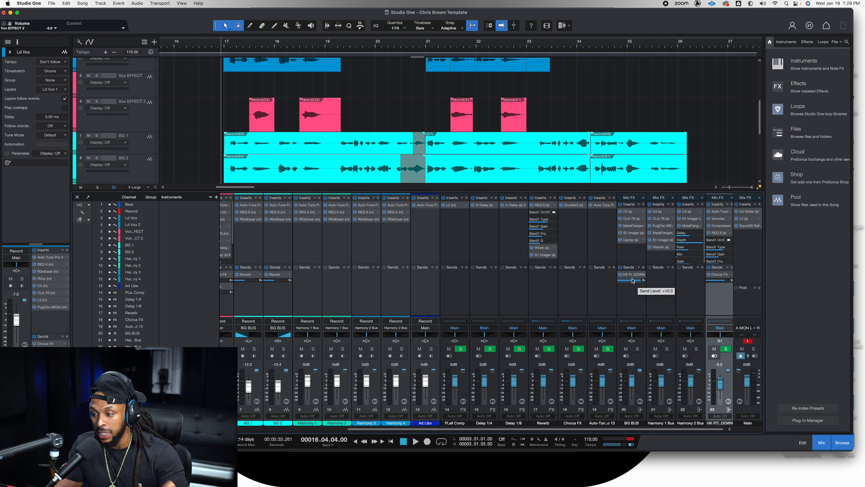
click(716, 425)
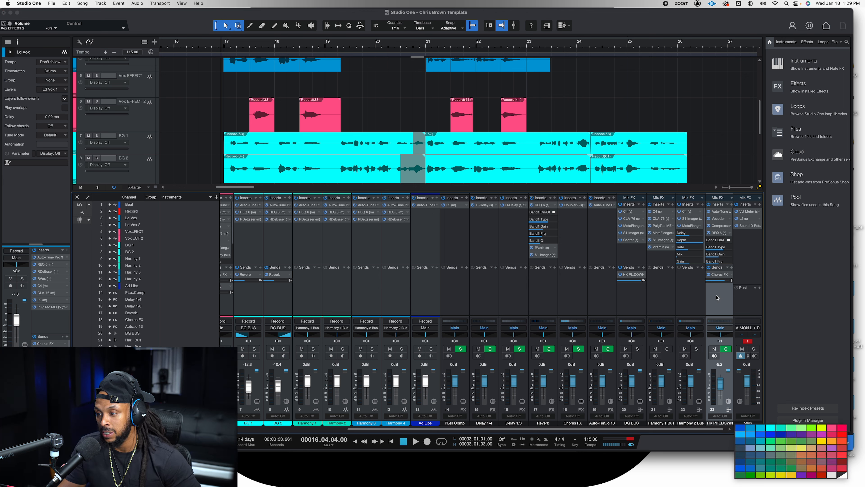
click(719, 425)
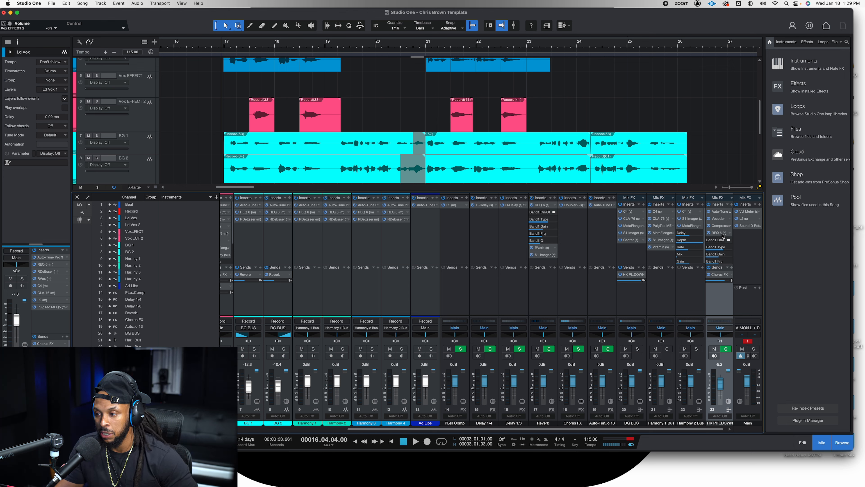
mouse_move(723, 279)
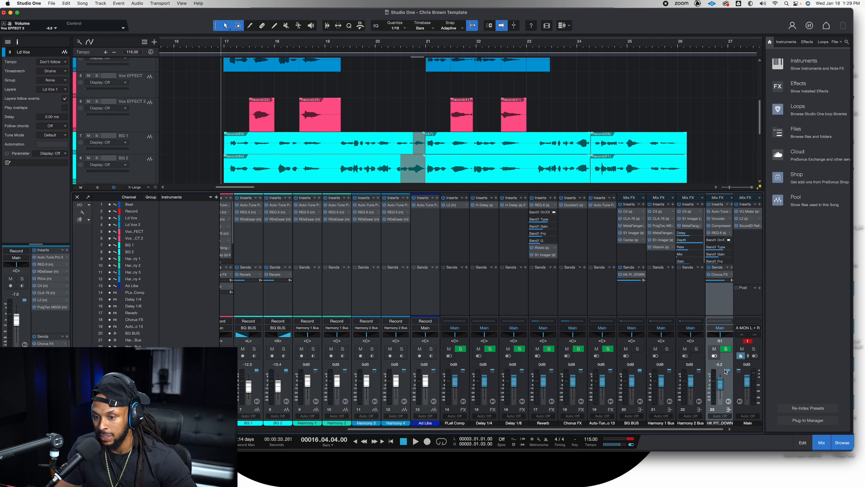
click(715, 348)
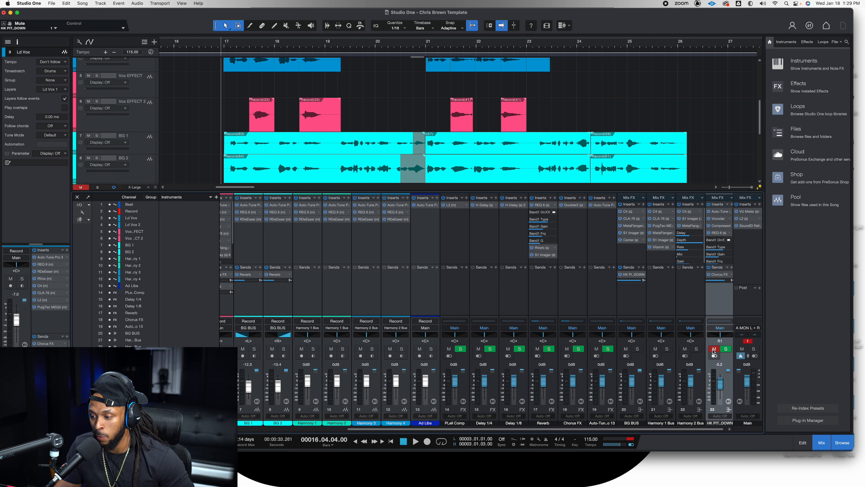
key(space)
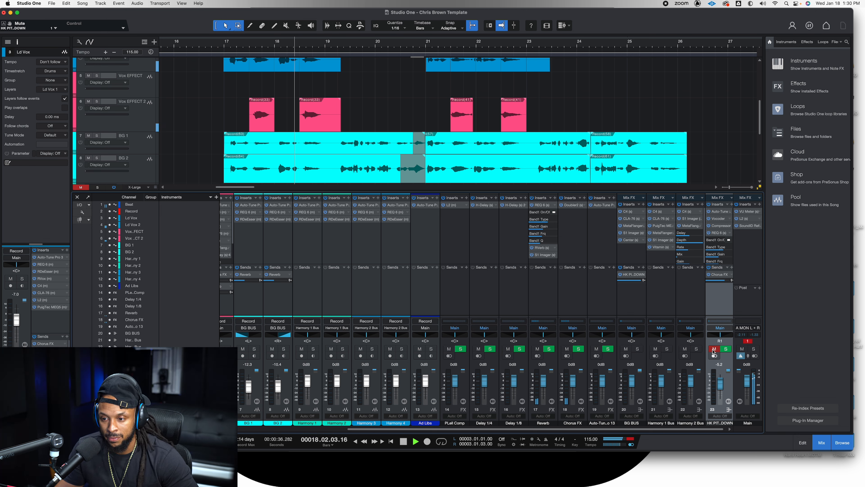
click(714, 351)
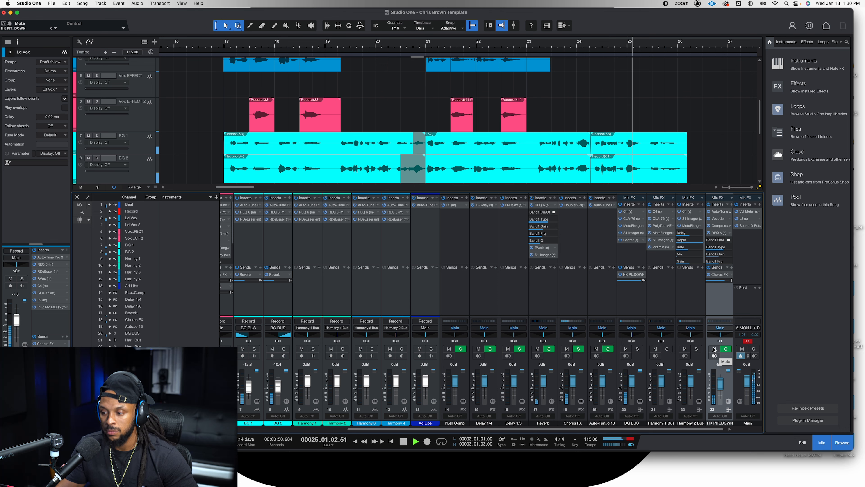
key(space)
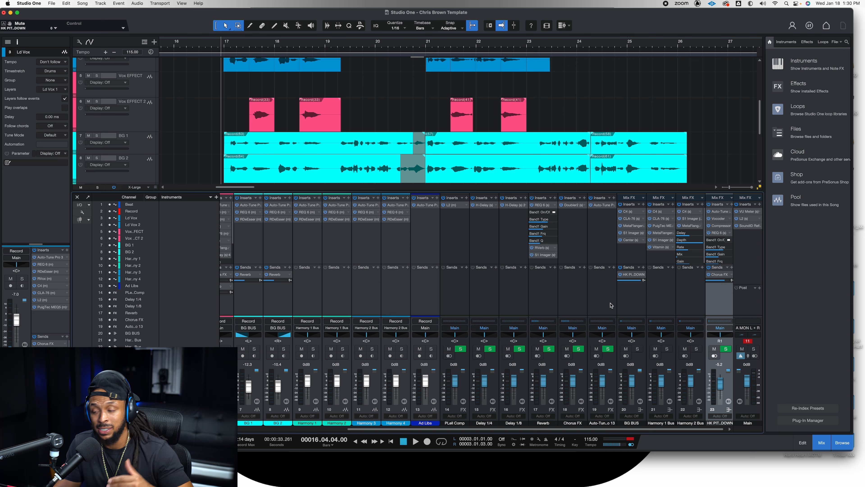
Open the VU Meter on the Main channel, watch its level while playing from bar 16.4, and close it.
click(745, 212)
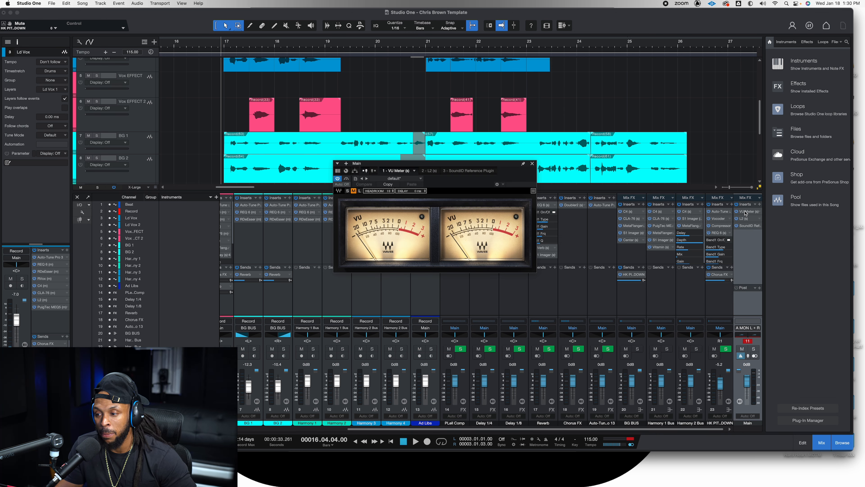
drag(472, 166, 445, 176)
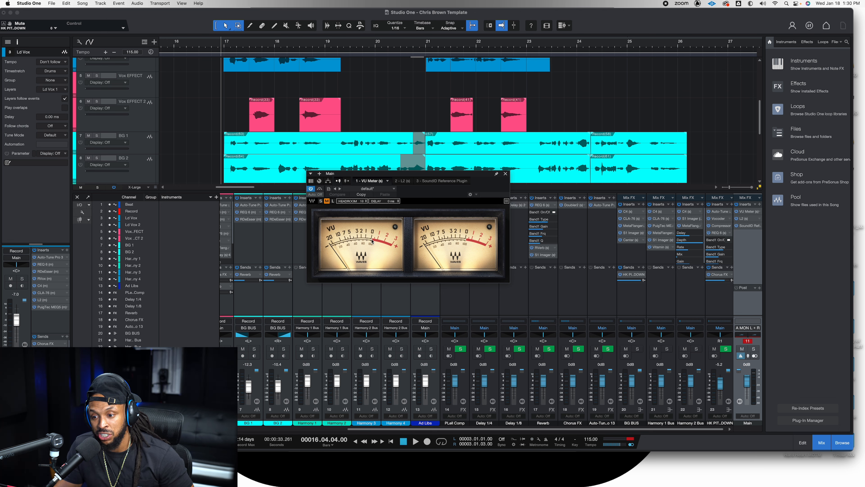
key(space)
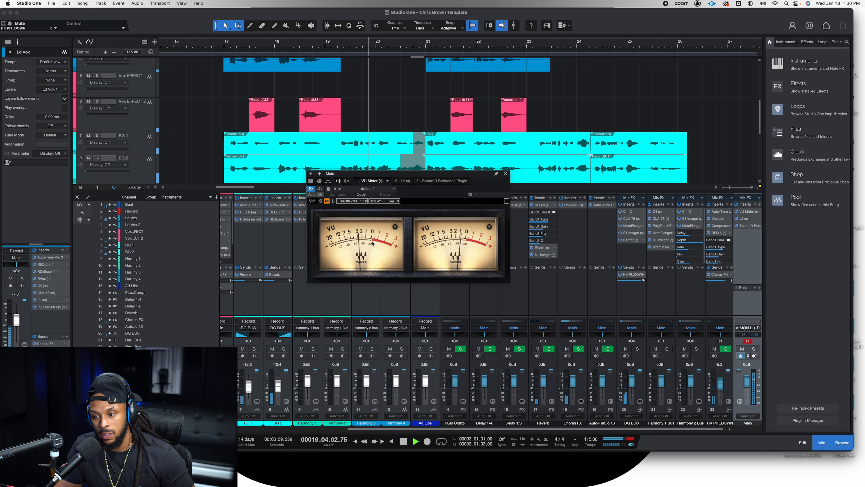
key(space)
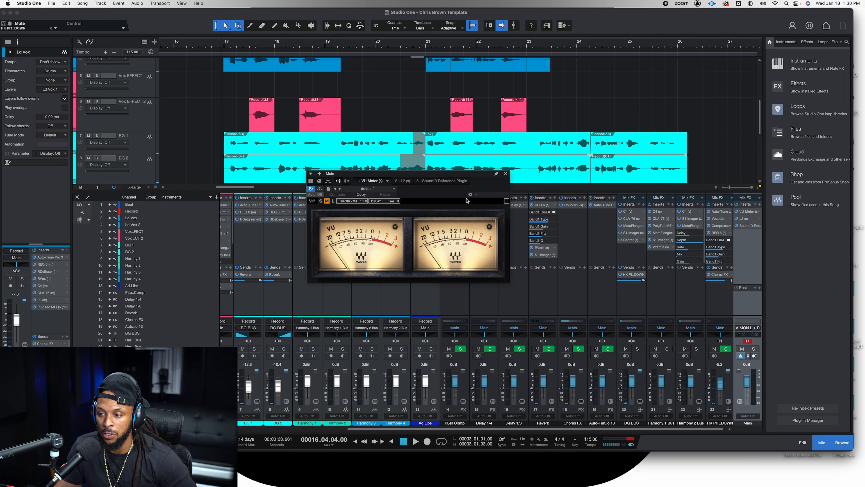
click(505, 174)
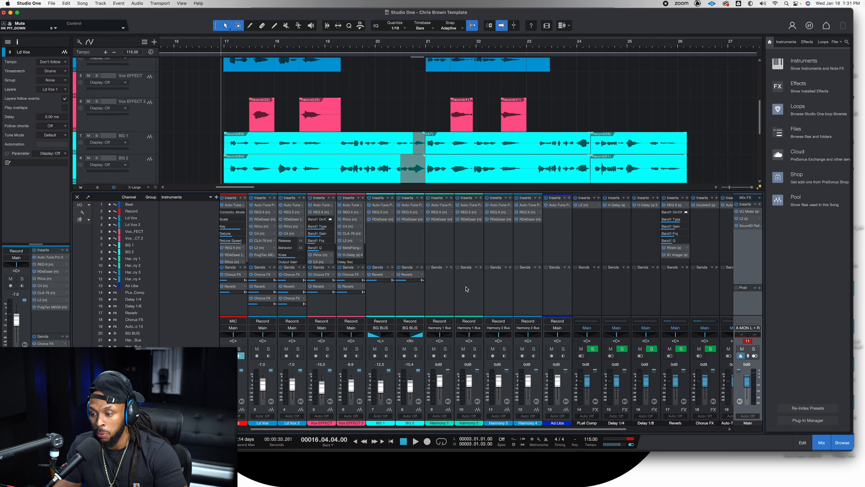
Look over the mixer channels once more, hide the mixer, and start playback of the vocal arrangement from bar 9.
scroll(466, 289, right, 5)
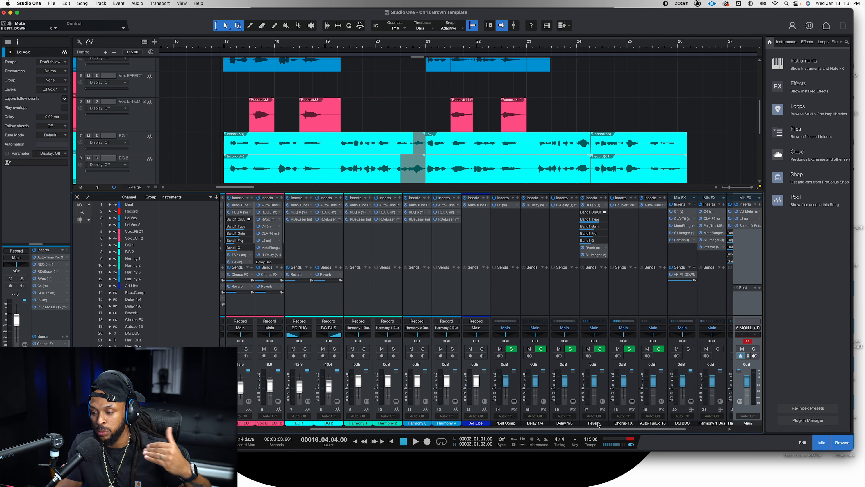
scroll(638, 425, left, 4)
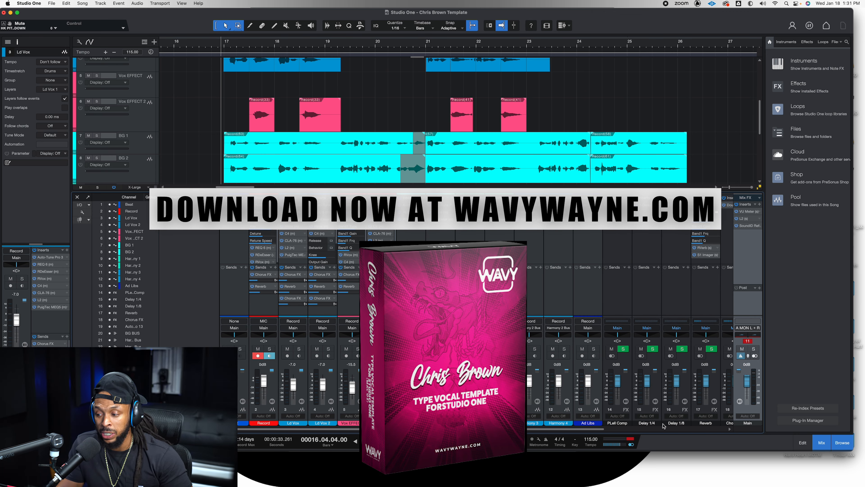
click(821, 442)
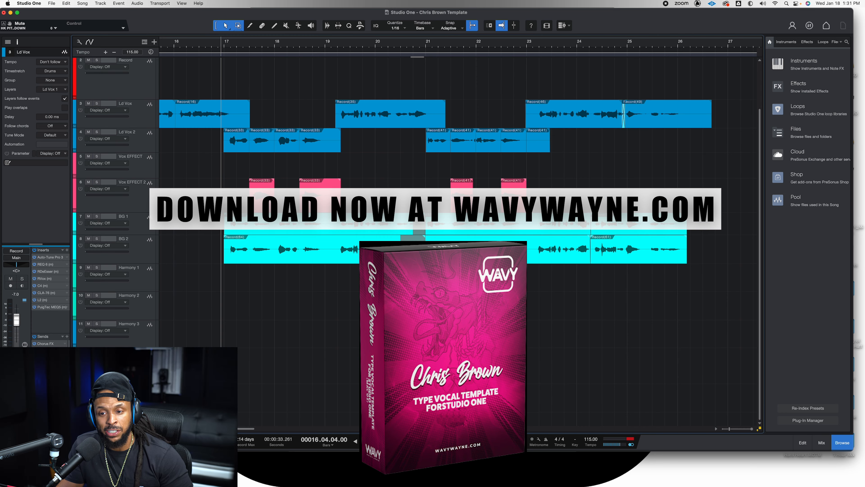
key(w)
key(w)
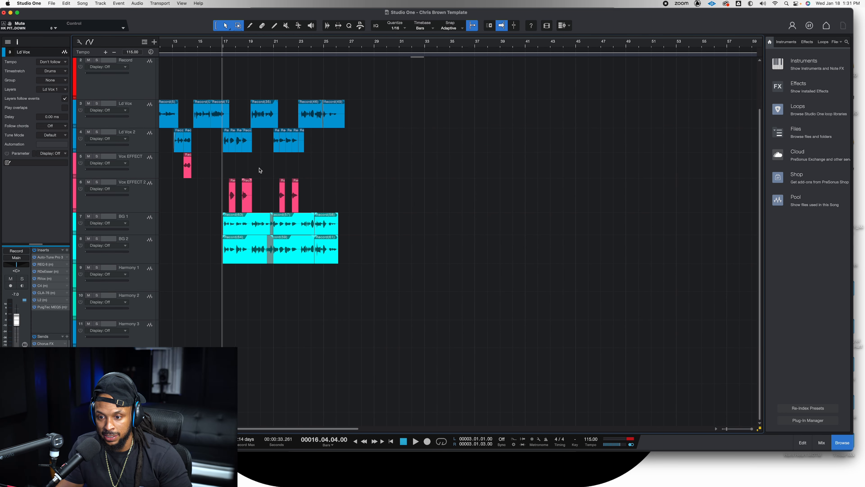
scroll(262, 167, left, 5)
click(261, 48)
key(space)
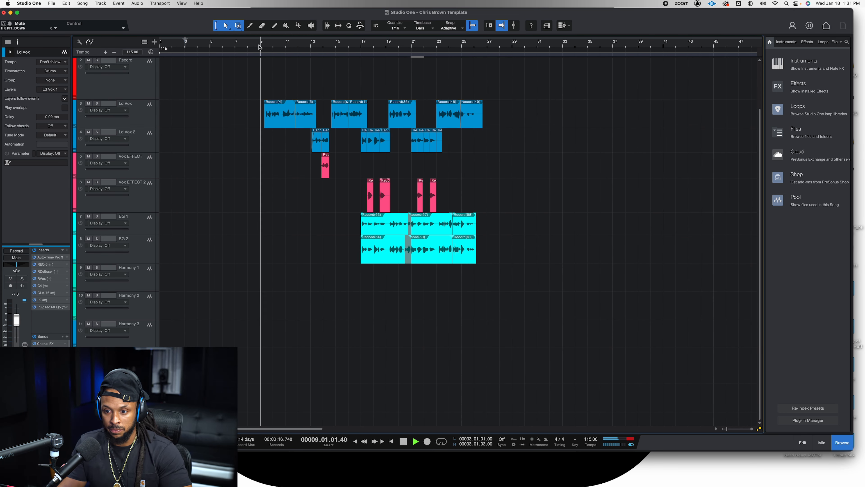